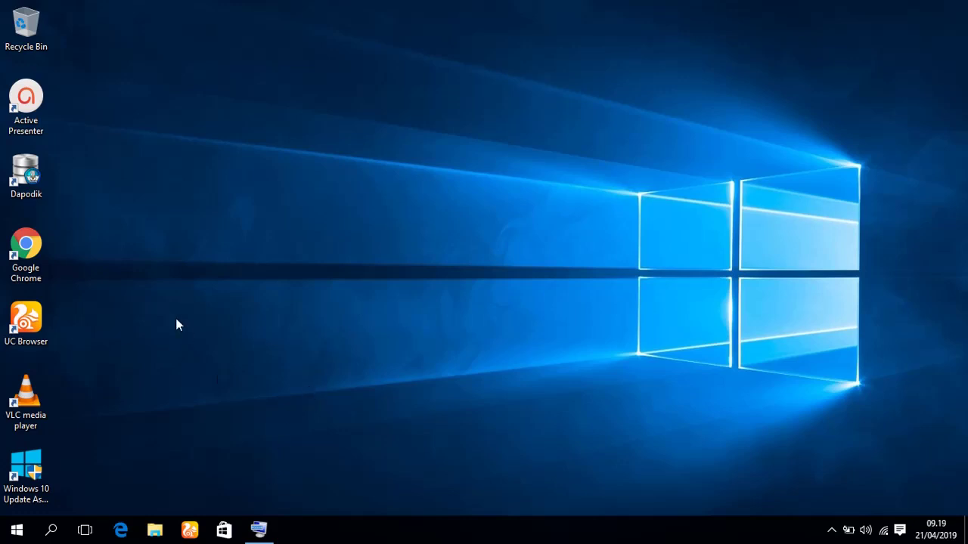
Step: Switch to Google Chrome, search Google for geisha online and open the Geisa Online site
{"action": "double_click", "coordinate": [25, 242]}
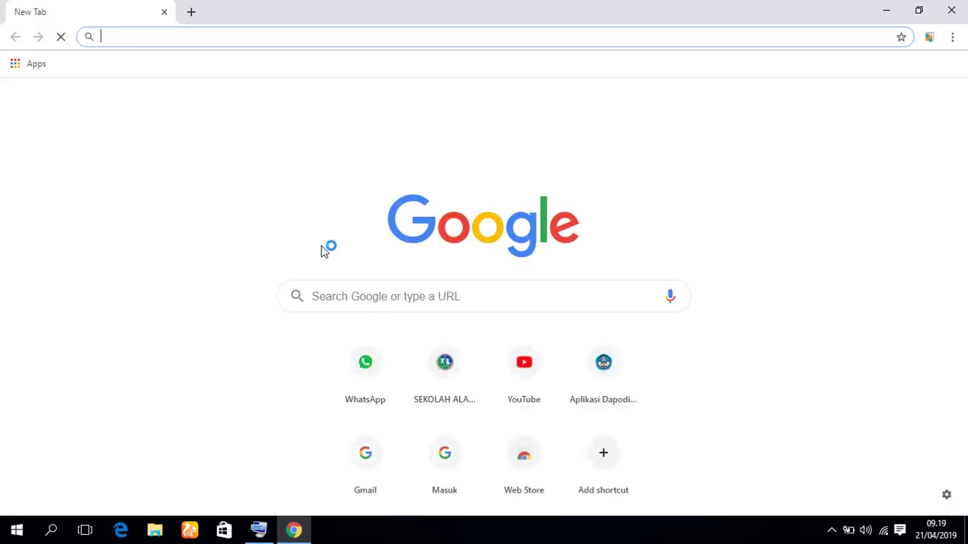
{"action": "type", "text": "g"}
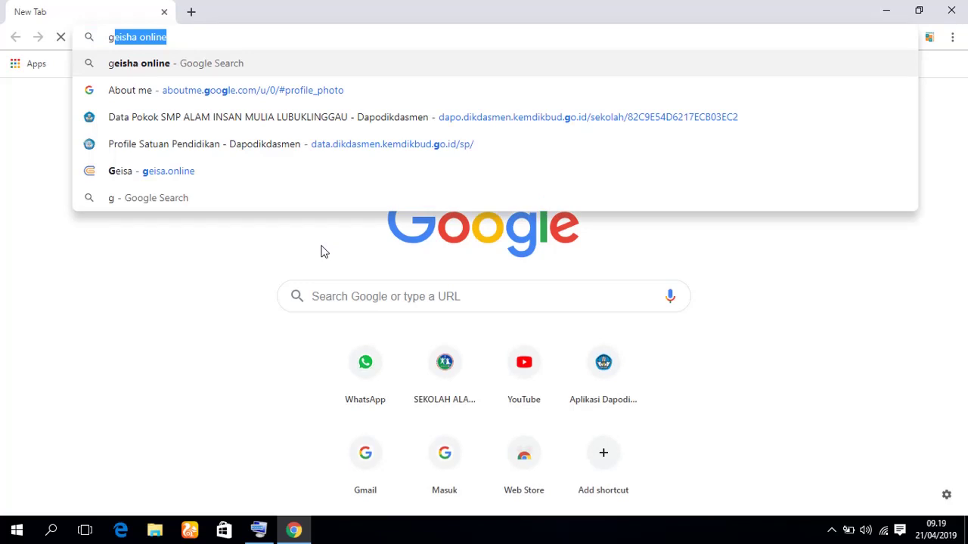
{"action": "key", "text": "Return"}
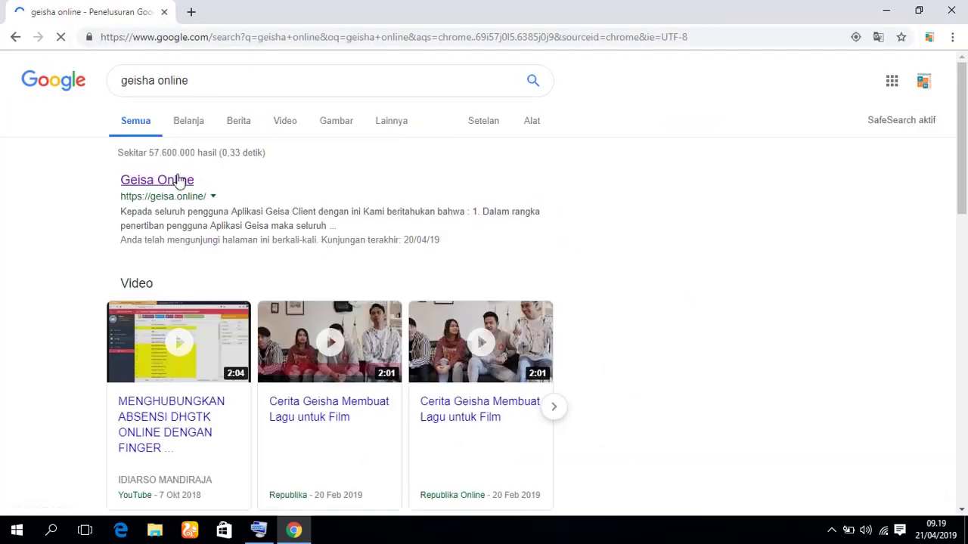
{"action": "left_click", "coordinate": [176, 183]}
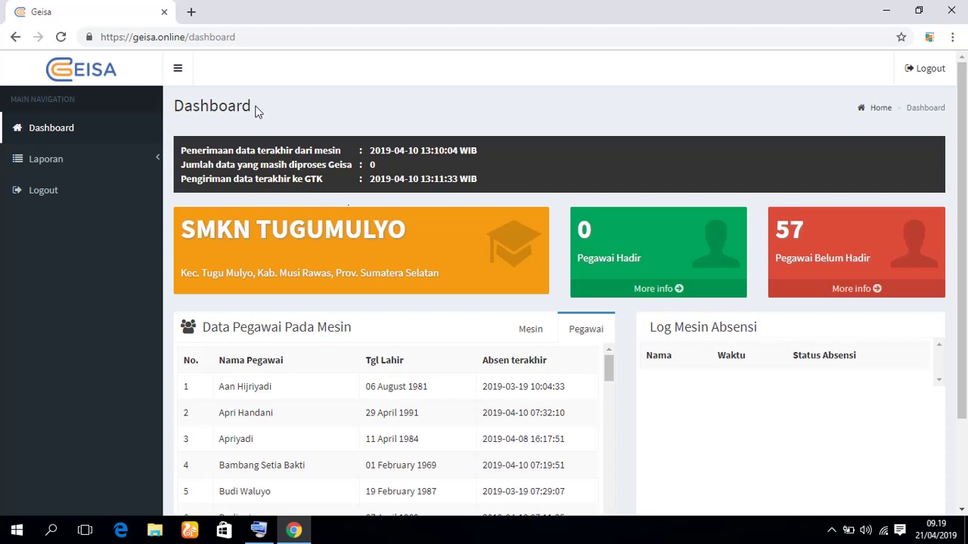
Step: Log out of the Geisa account and review the saved username on the login form
{"action": "left_click", "coordinate": [54, 195]}
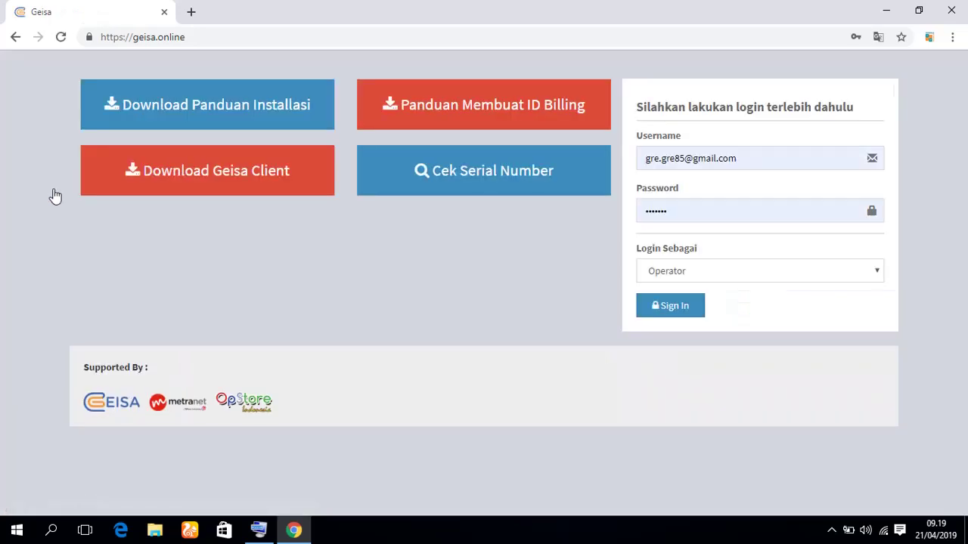
{"action": "left_click", "coordinate": [761, 157]}
{"action": "left_click_drag", "start_coordinate": [760, 157], "coordinate": [628, 158]}
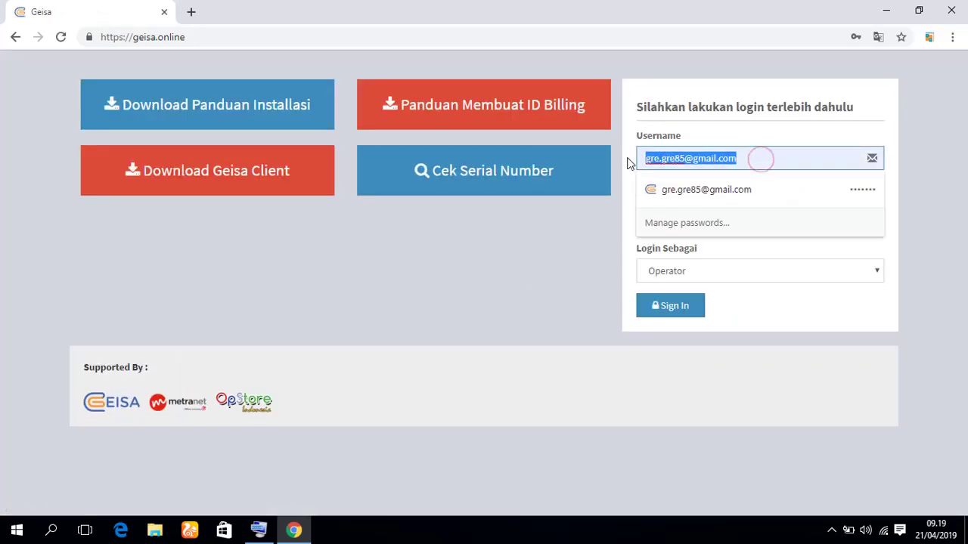
{"action": "left_click", "coordinate": [603, 235]}
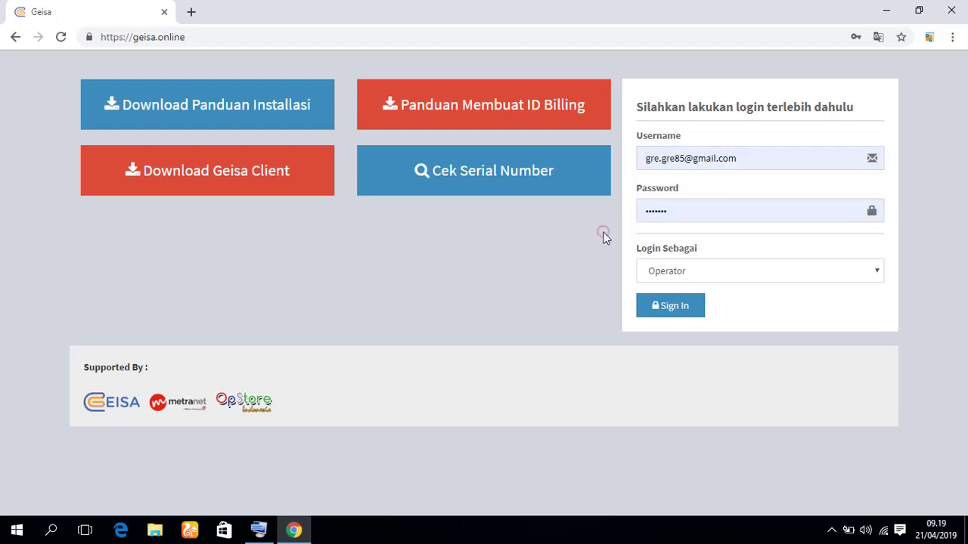
Step: Set the Login Sebagai role on the login form to Dinas
{"action": "left_click", "coordinate": [743, 271]}
{"action": "left_click", "coordinate": [744, 271]}
{"action": "left_click", "coordinate": [744, 271]}
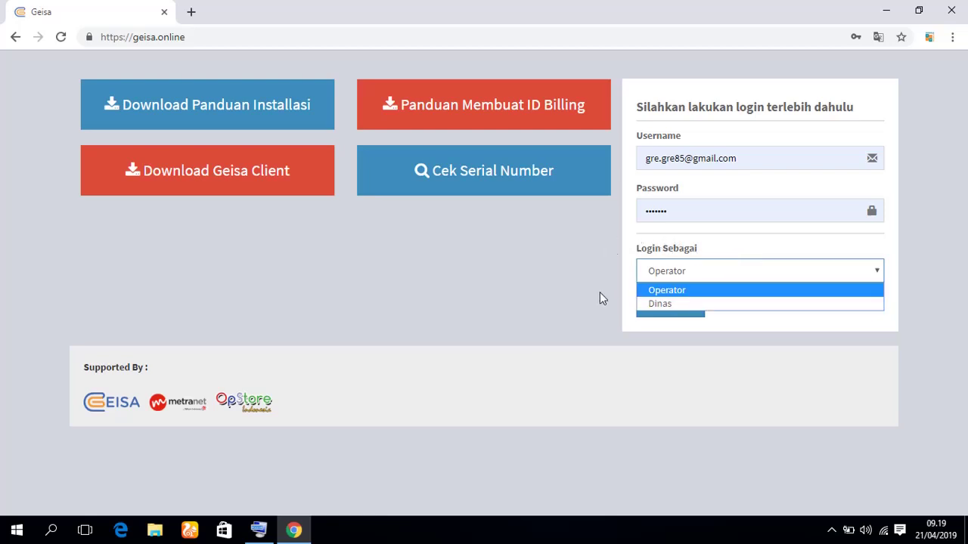
{"action": "left_click", "coordinate": [661, 304]}
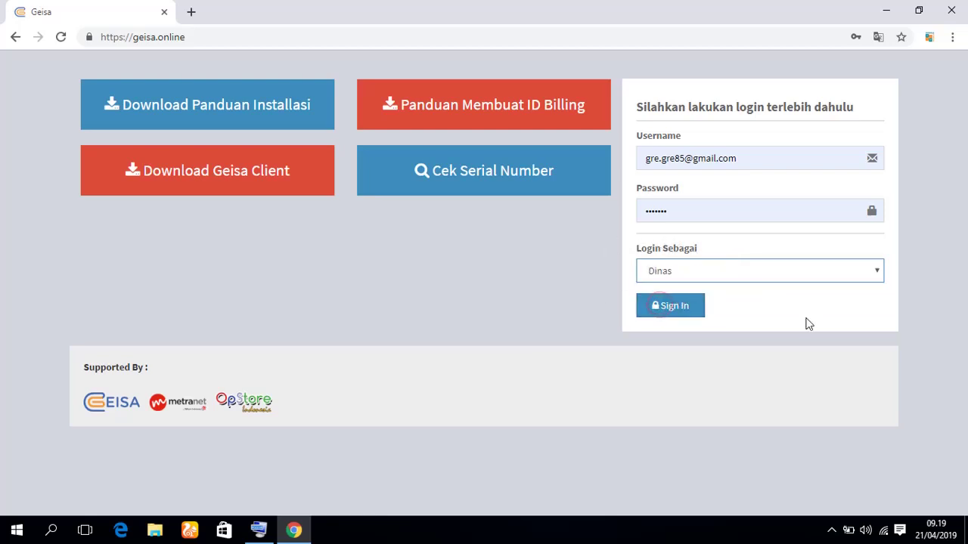
{"action": "left_click", "coordinate": [807, 274]}
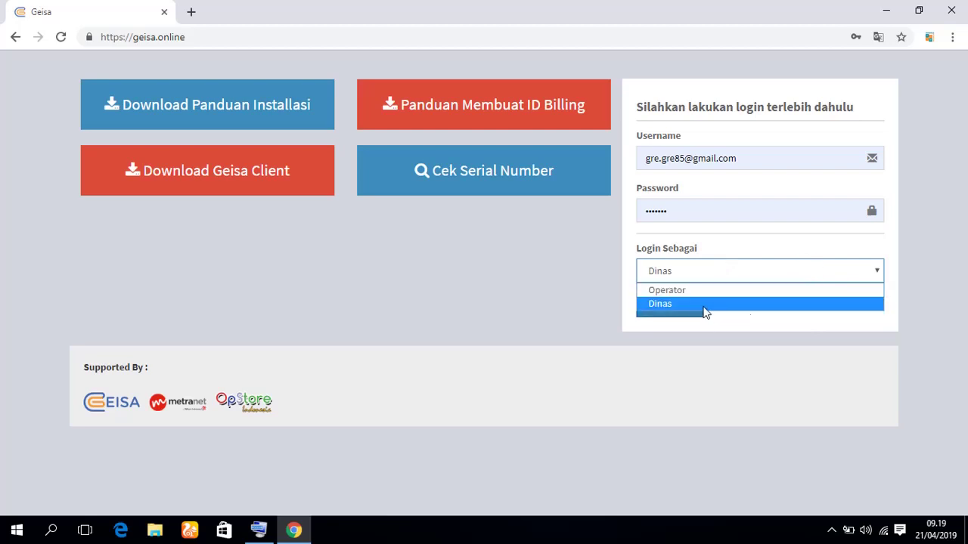
{"action": "left_click", "coordinate": [703, 306]}
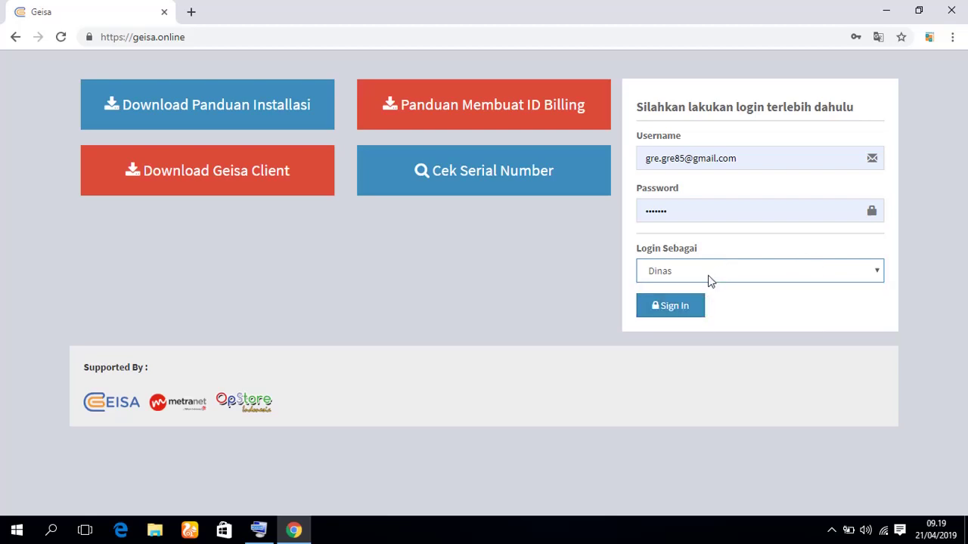
{"action": "left_click", "coordinate": [708, 275]}
{"action": "left_click", "coordinate": [684, 301]}
{"action": "left_click", "coordinate": [821, 267]}
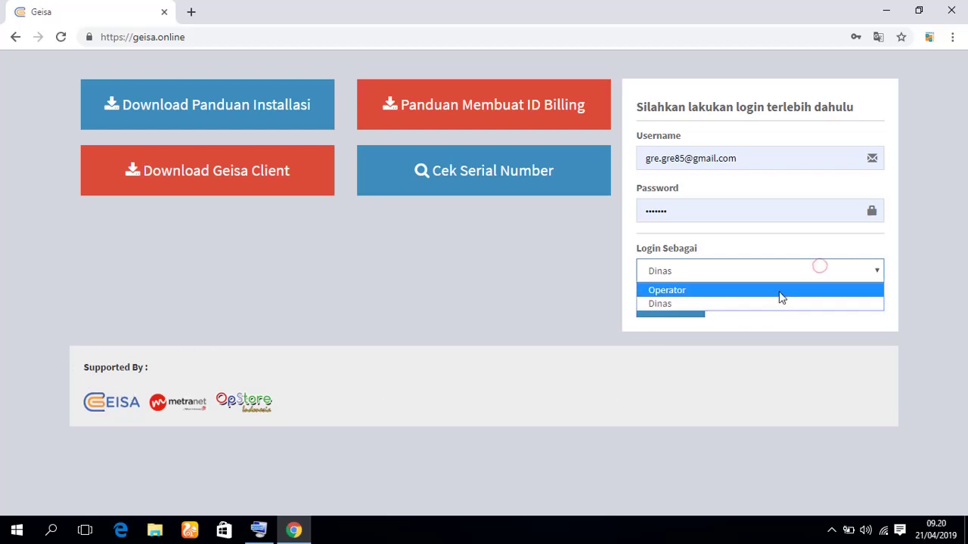
{"action": "left_click", "coordinate": [755, 302]}
{"action": "left_click", "coordinate": [768, 267]}
{"action": "left_click", "coordinate": [738, 304]}
{"action": "left_click", "coordinate": [751, 272]}
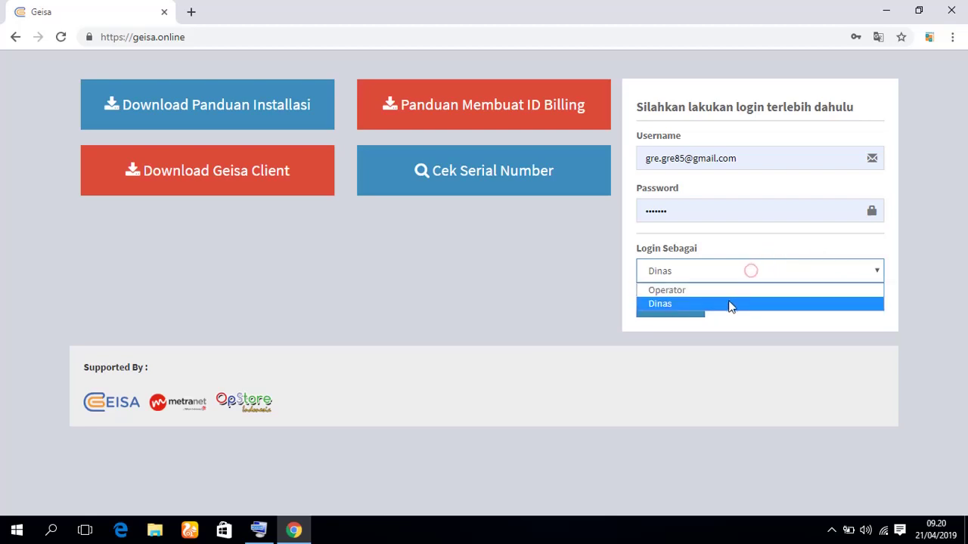
{"action": "left_click", "coordinate": [730, 306]}
{"action": "left_click", "coordinate": [769, 270]}
{"action": "left_click", "coordinate": [754, 306]}
Step: Set the Login Sebagai role to Operator and sign in with the saved account credentials
{"action": "left_click", "coordinate": [763, 278]}
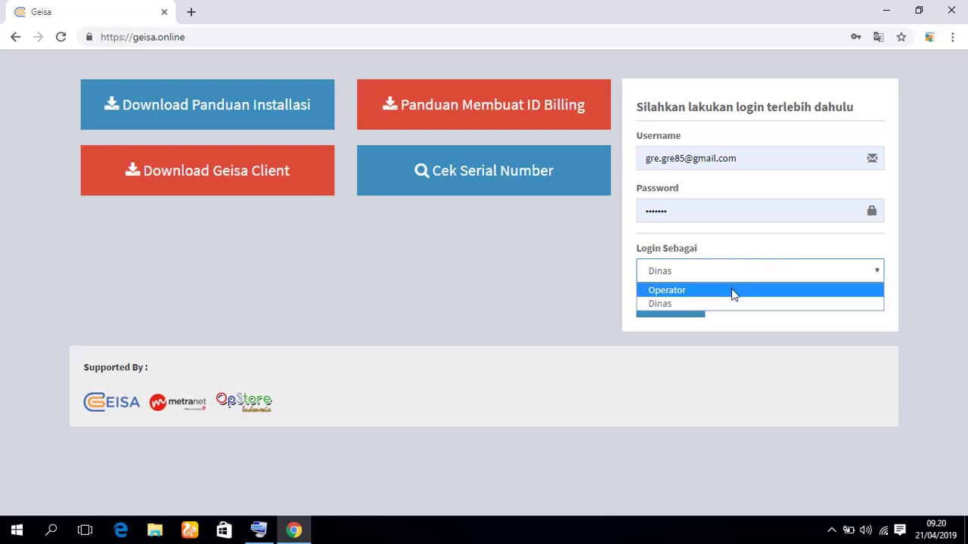
{"action": "left_click", "coordinate": [732, 291]}
{"action": "double_click", "coordinate": [754, 158]}
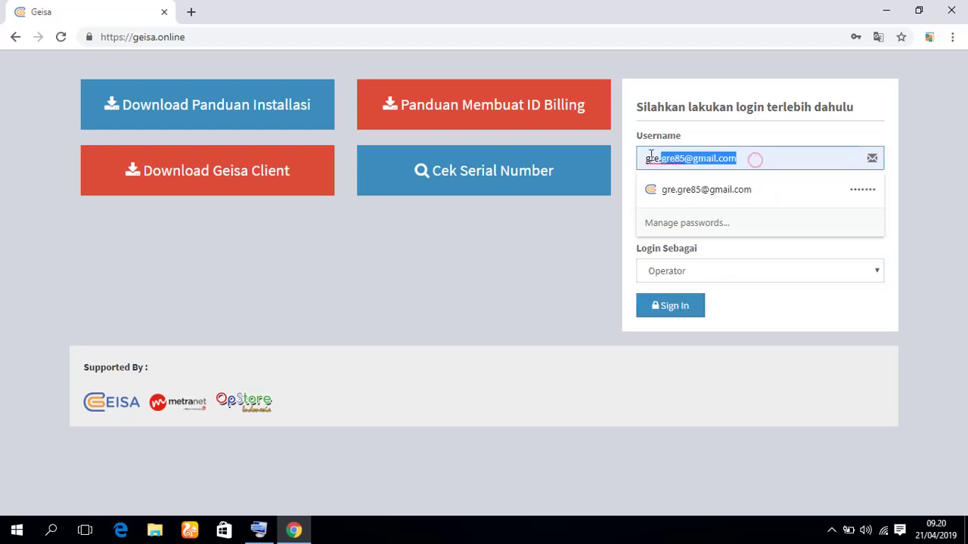
{"action": "left_click", "coordinate": [549, 232]}
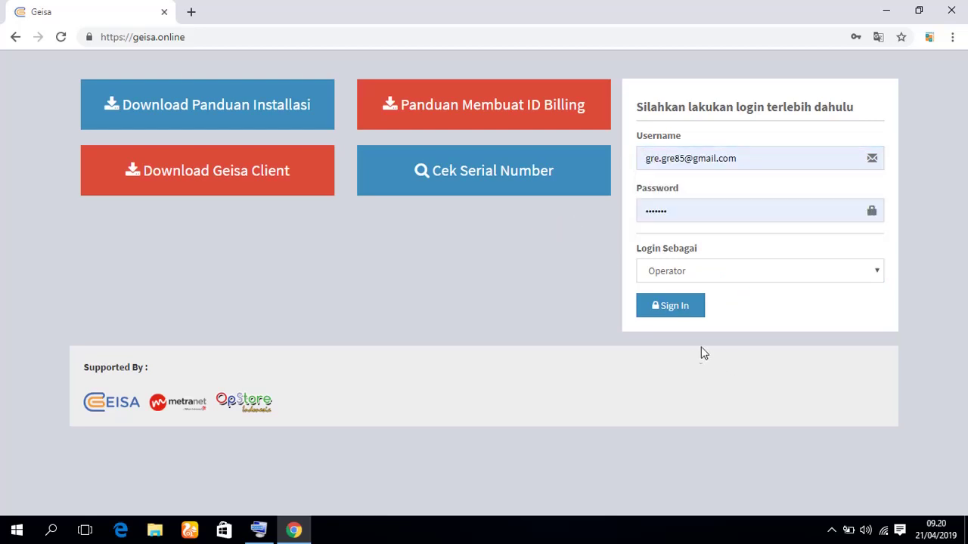
{"action": "left_click", "coordinate": [689, 311]}
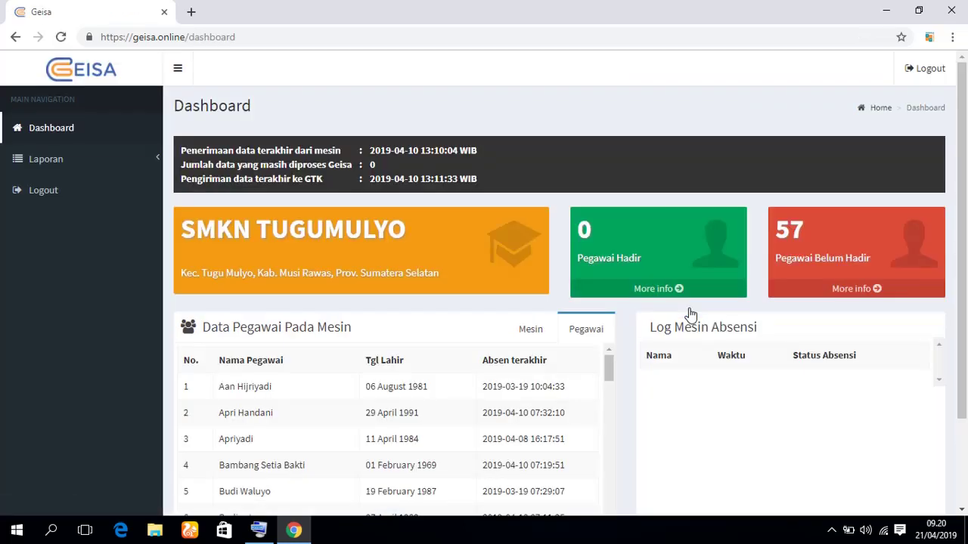
Step: Look over the dashboard and open the Laporan Absensi report page
{"action": "scroll", "coordinate": [965, 304], "scroll_direction": "down", "scroll_amount": 2}
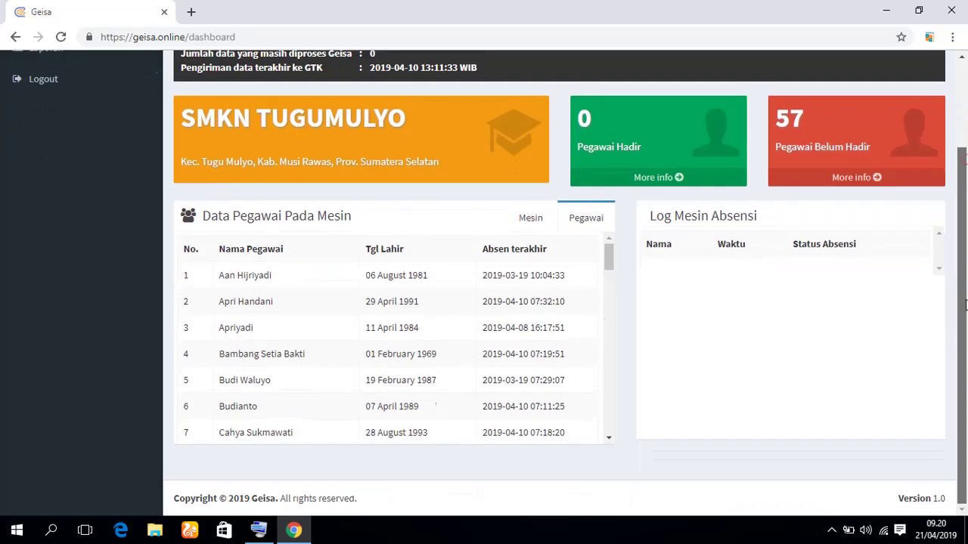
{"action": "scroll", "coordinate": [966, 355], "scroll_direction": "up", "scroll_amount": 2}
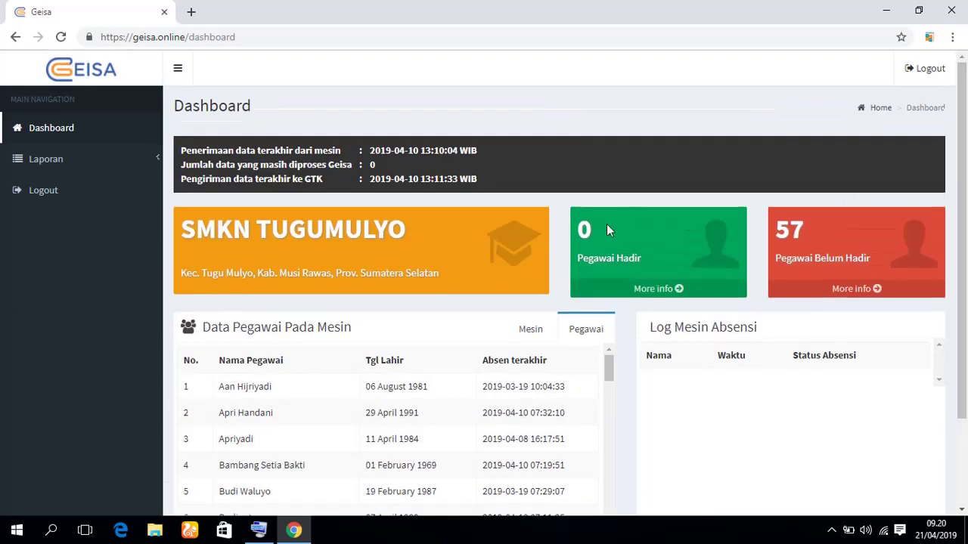
{"action": "left_click", "coordinate": [55, 161]}
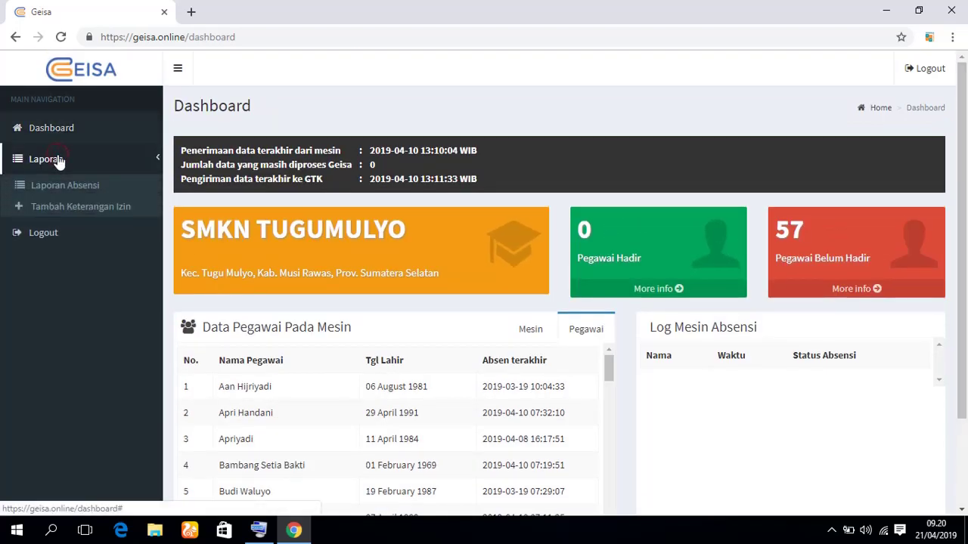
{"action": "left_click", "coordinate": [53, 193]}
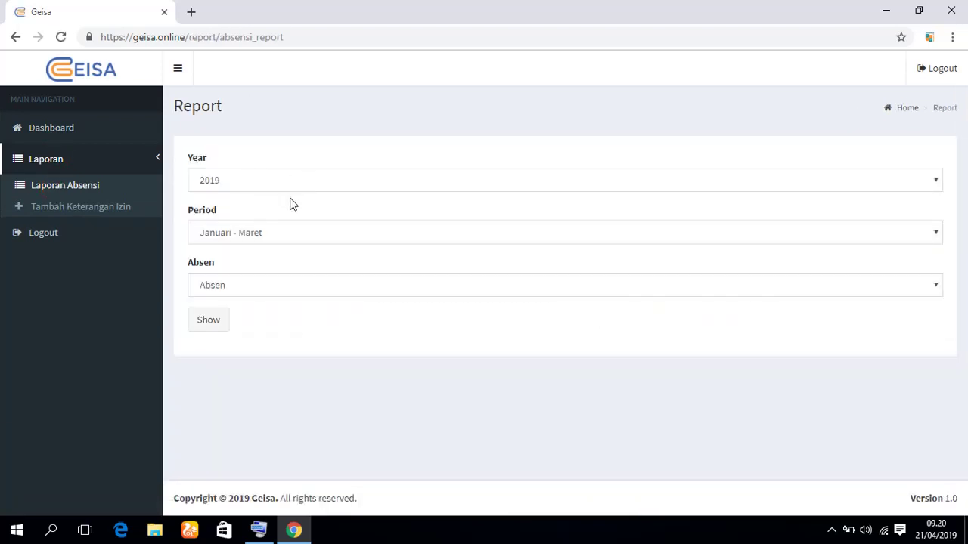
Step: Show the Absen report for the Januari - Maret period of 2019
{"action": "left_click", "coordinate": [319, 235]}
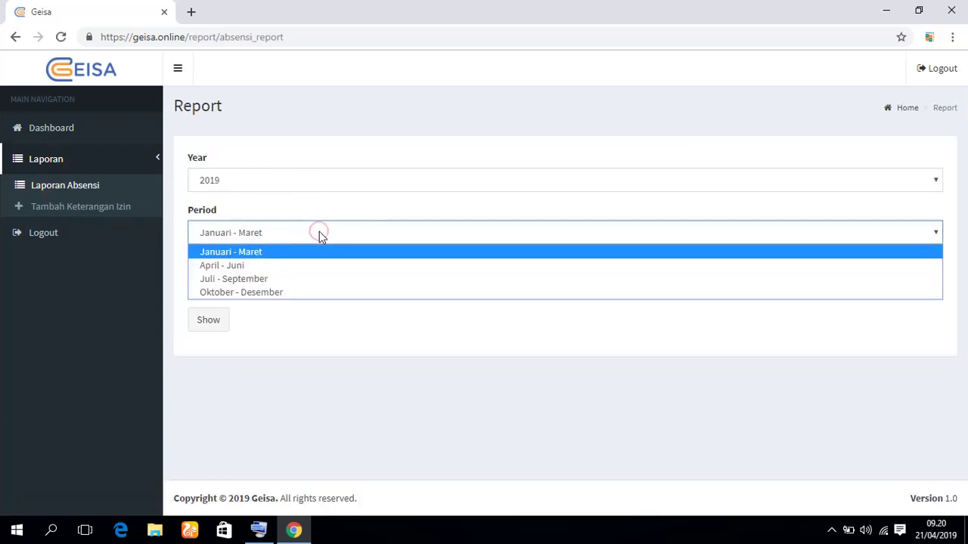
{"action": "left_click", "coordinate": [319, 232]}
{"action": "left_click", "coordinate": [319, 232]}
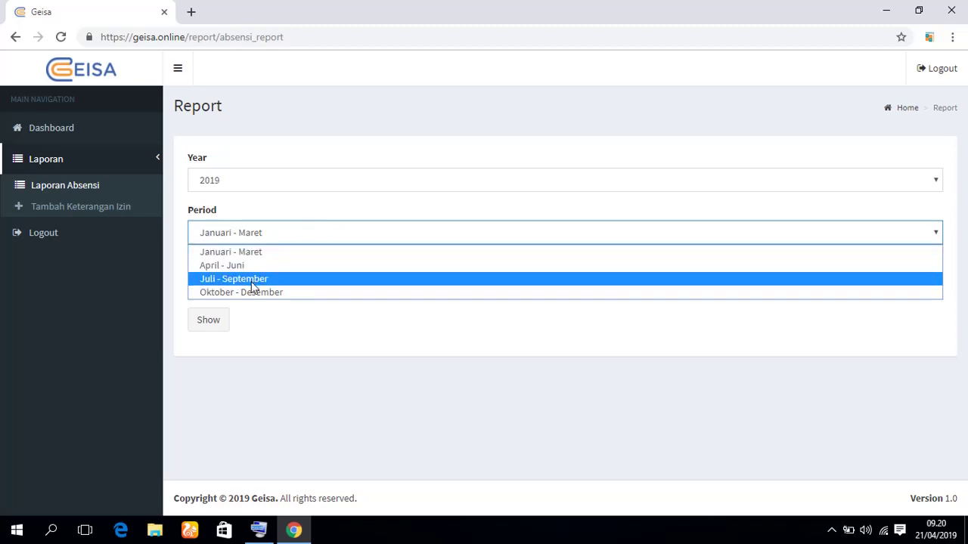
{"action": "left_click", "coordinate": [282, 247]}
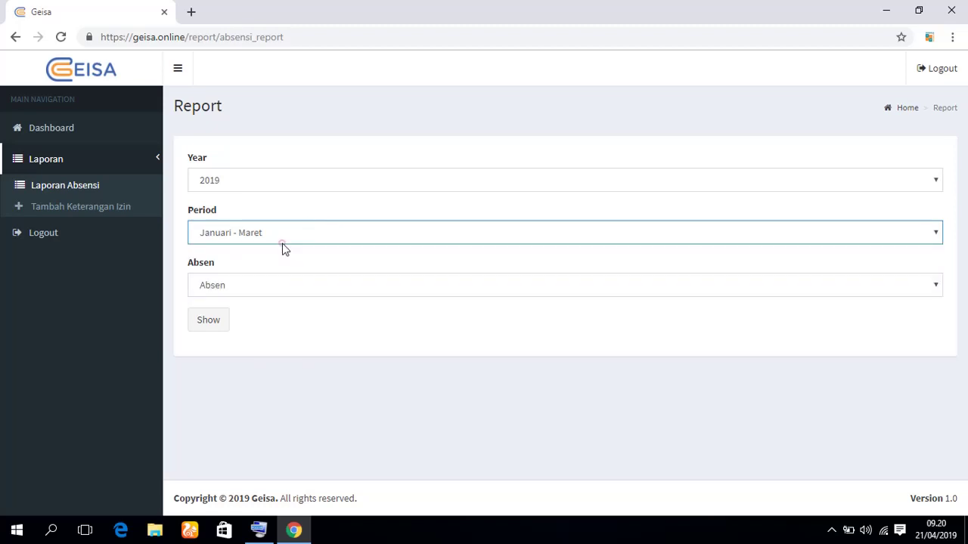
{"action": "left_click", "coordinate": [290, 234]}
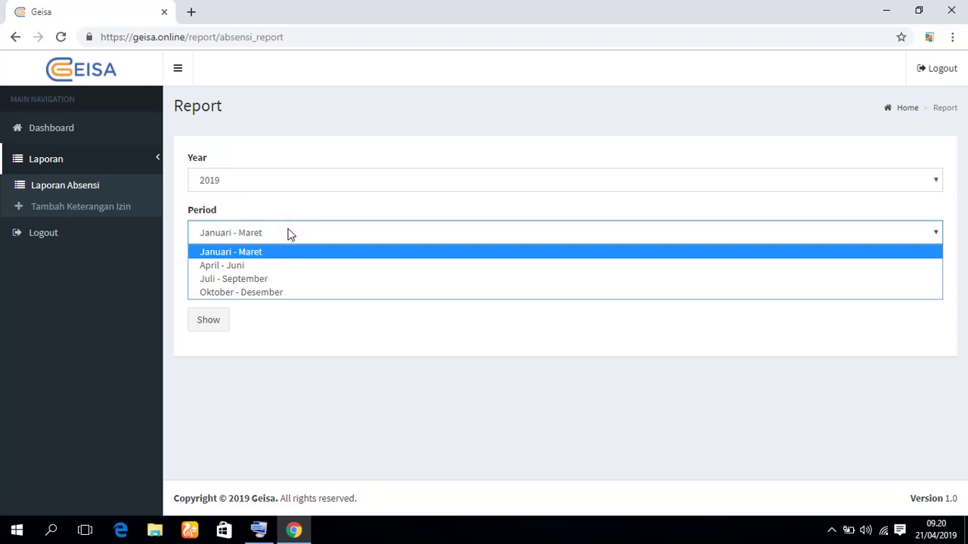
{"action": "left_click", "coordinate": [254, 257]}
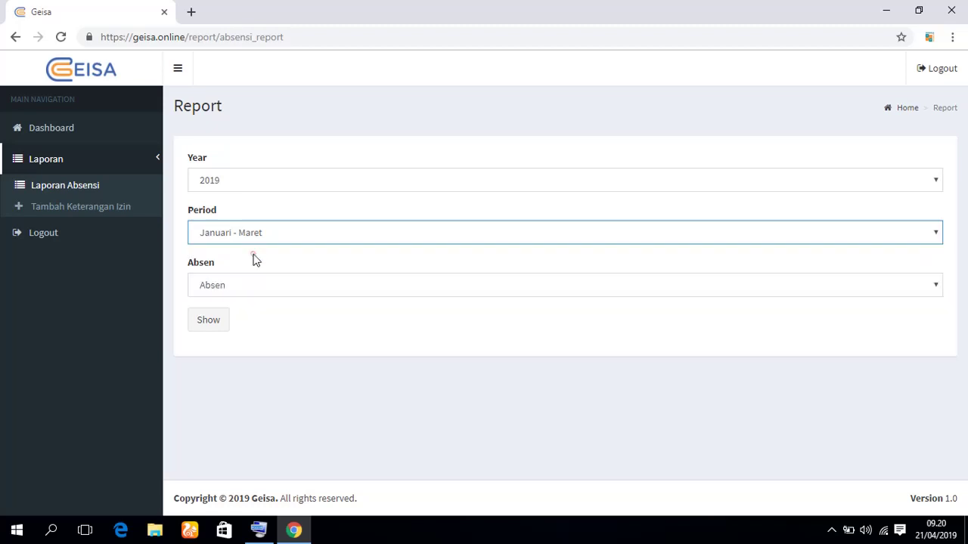
{"action": "left_click", "coordinate": [213, 324]}
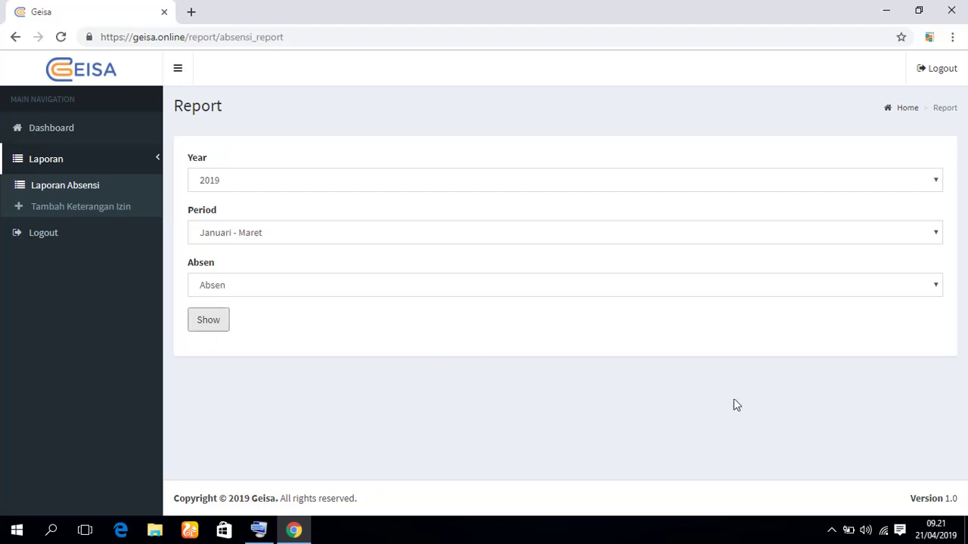
{"action": "left_click", "coordinate": [214, 330]}
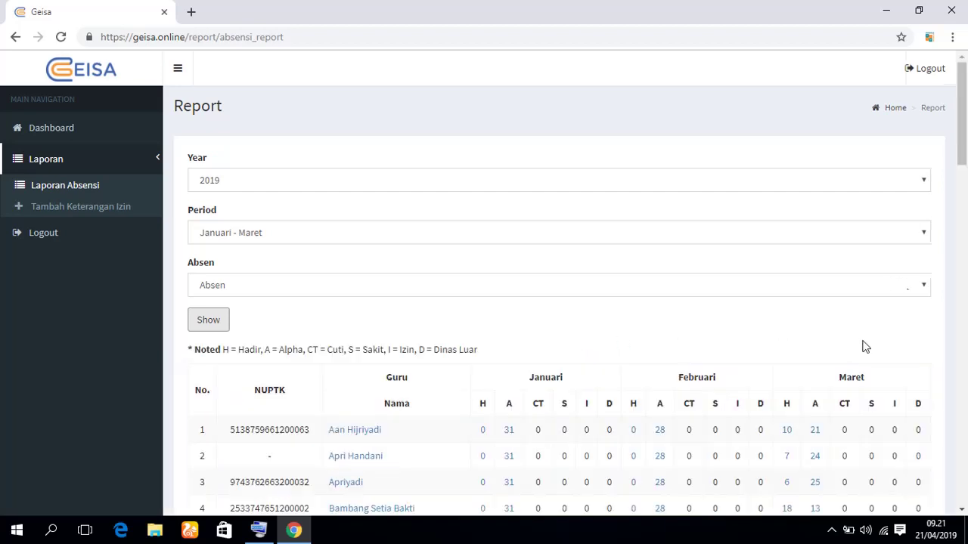
Step: Examine each teacher's attendance counts for Januari, Februari and Maret in the report table
{"action": "left_click_drag", "start_coordinate": [964, 92], "coordinate": [966, 138]}
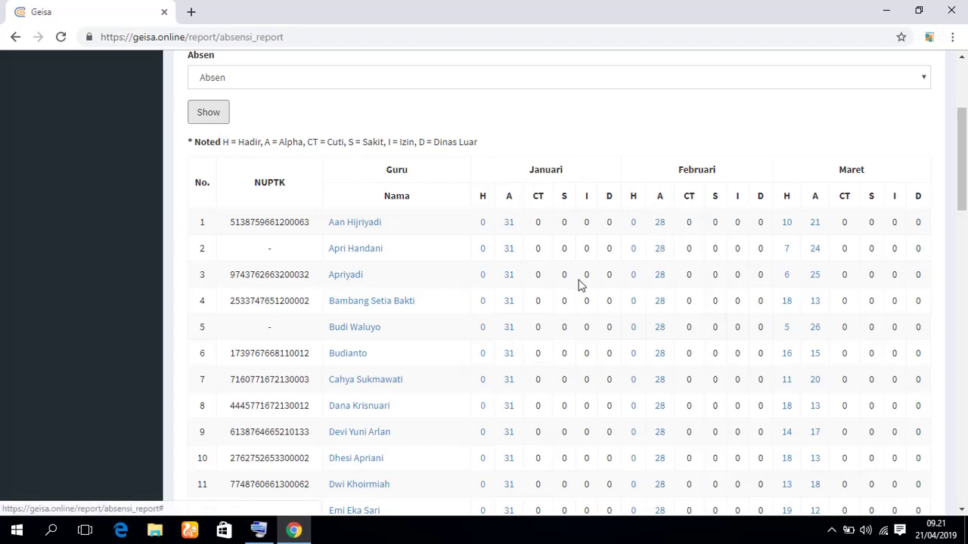
{"action": "left_click", "coordinate": [866, 281]}
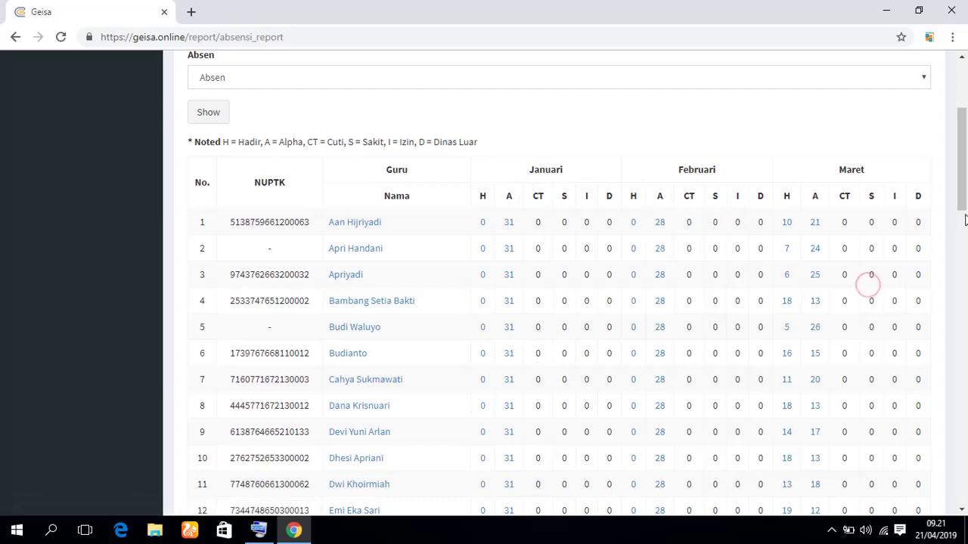
{"action": "left_click_drag", "start_coordinate": [966, 172], "coordinate": [966, 194]}
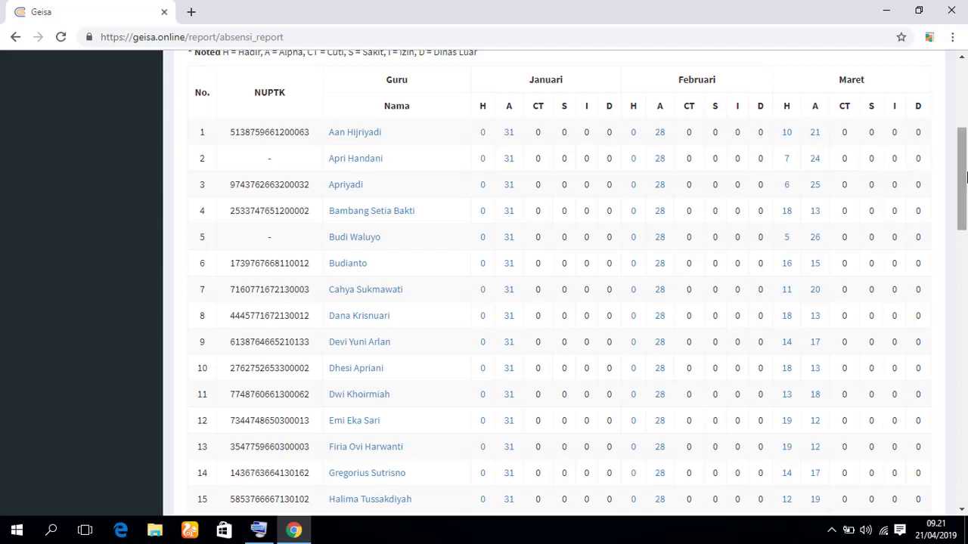
{"action": "left_click_drag", "start_coordinate": [964, 165], "coordinate": [960, 264]}
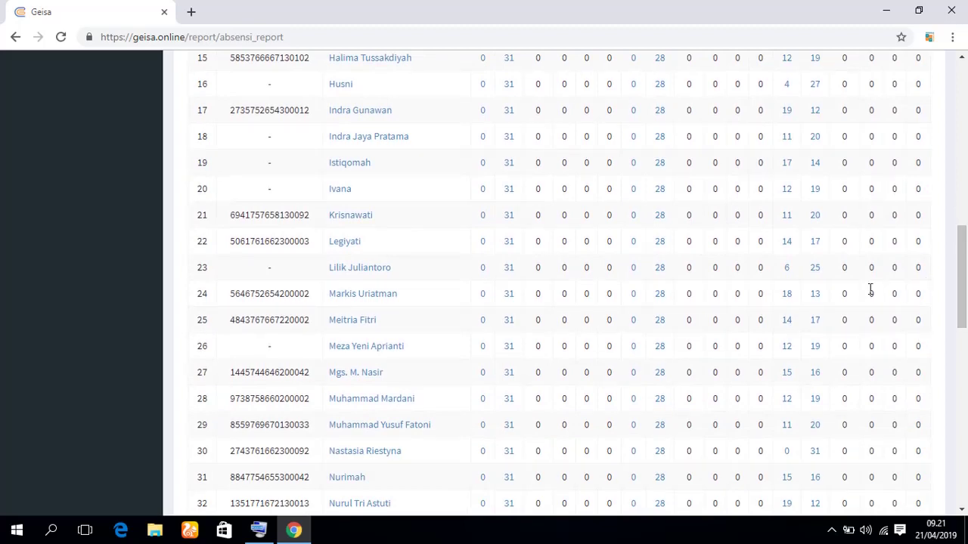
{"action": "left_click_drag", "start_coordinate": [965, 325], "coordinate": [966, 136]}
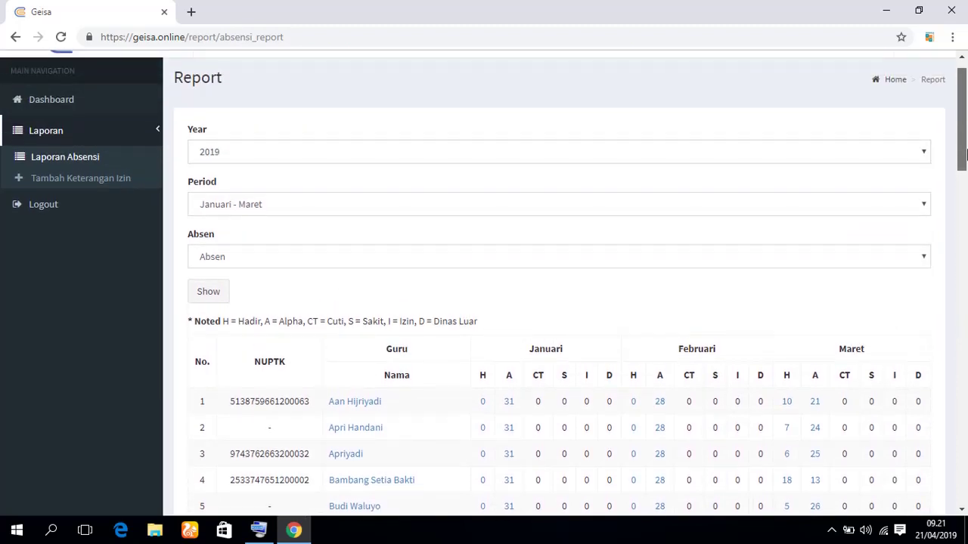
Step: Open the Tambah Keterangan Izin form and select the employee's name for Pegawai
{"action": "left_click", "coordinate": [44, 179]}
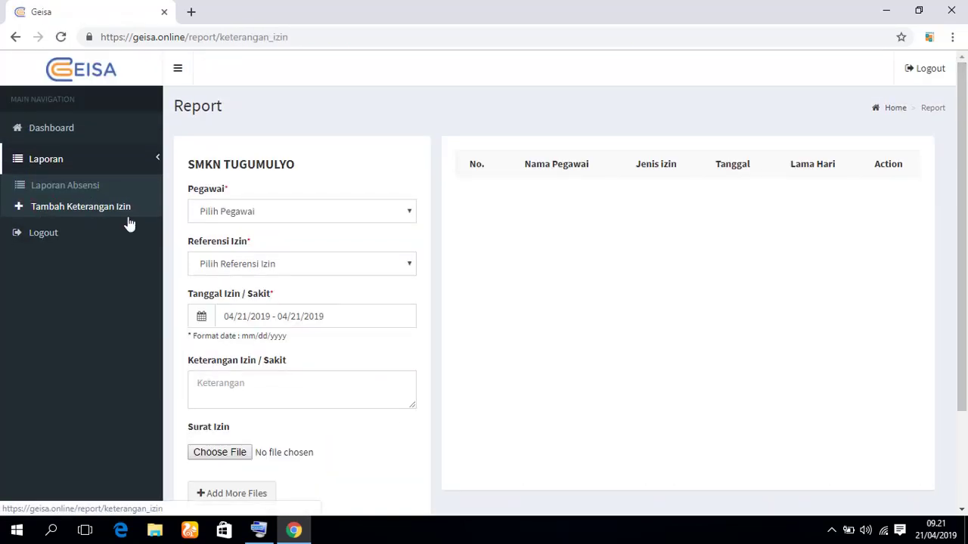
{"action": "left_click", "coordinate": [260, 215]}
{"action": "left_click", "coordinate": [265, 212]}
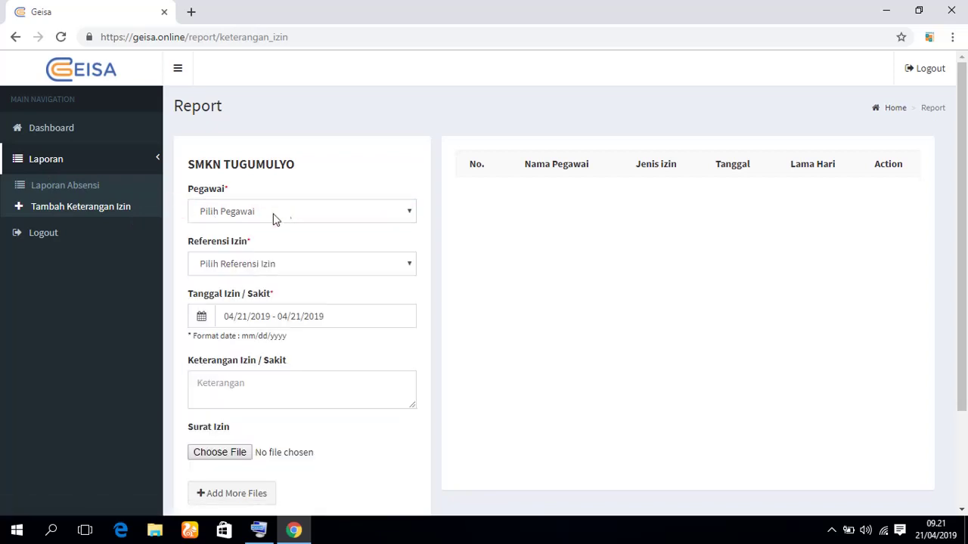
{"action": "left_click", "coordinate": [322, 219]}
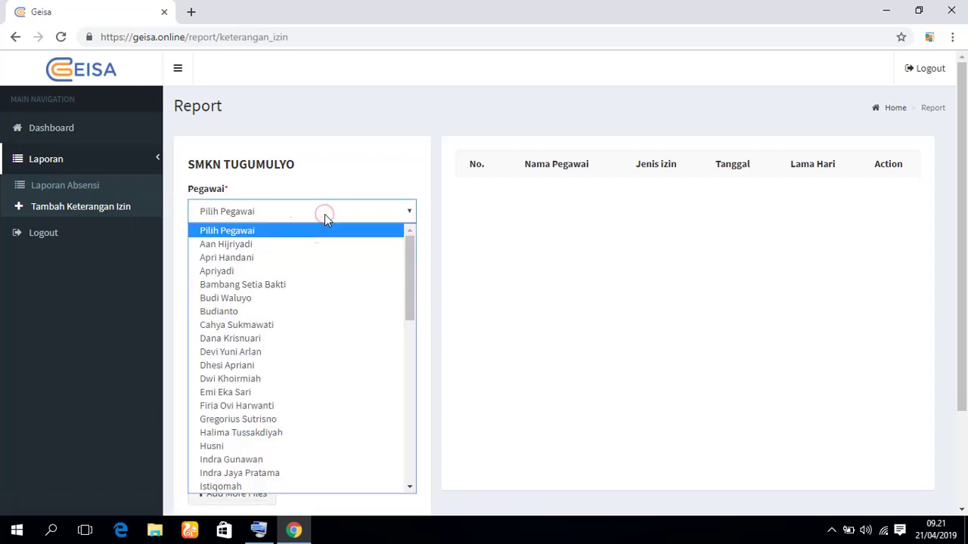
{"action": "left_click", "coordinate": [243, 378]}
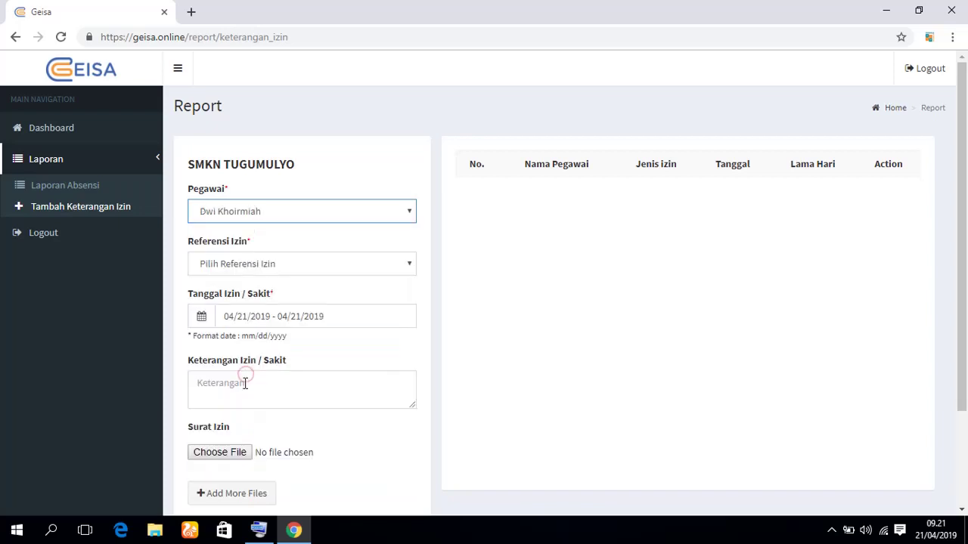
Step: Set Referensi Izin to Tugas Luar and look over the remaining Keterangan and Surat Izin fields of the leave form
{"action": "left_click", "coordinate": [362, 265]}
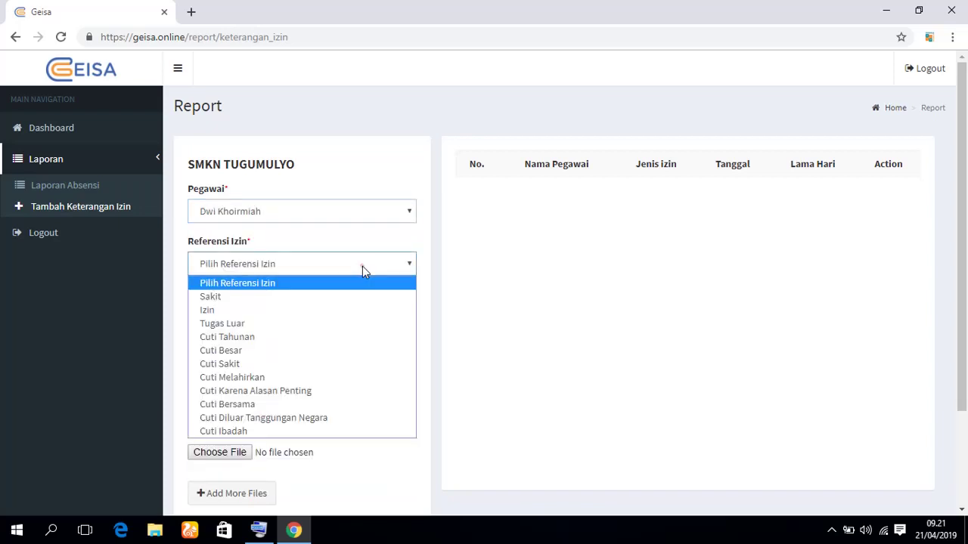
{"action": "left_click", "coordinate": [307, 324]}
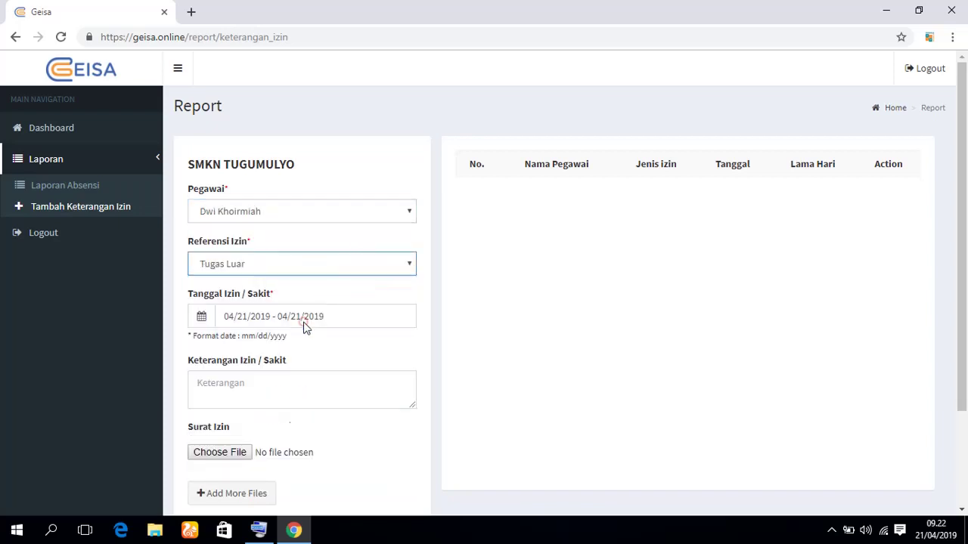
{"action": "left_click", "coordinate": [230, 391]}
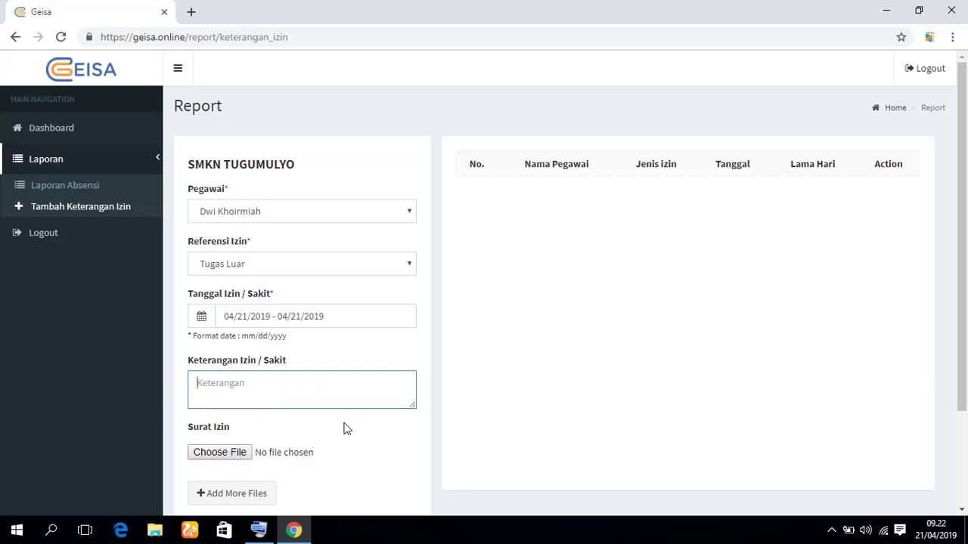
{"action": "left_click_drag", "start_coordinate": [954, 264], "coordinate": [967, 304]}
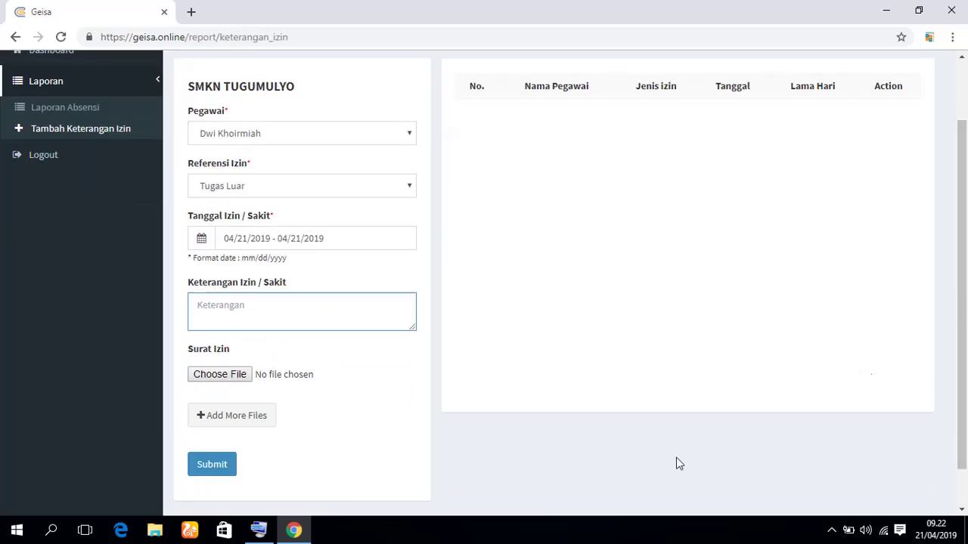
{"action": "left_click", "coordinate": [832, 528]}
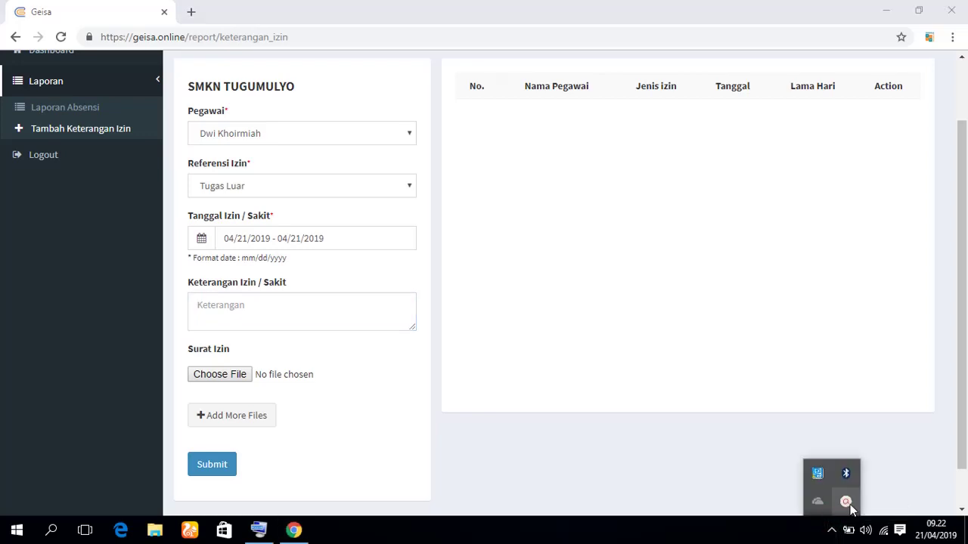
{"action": "left_click", "coordinate": [847, 503]}
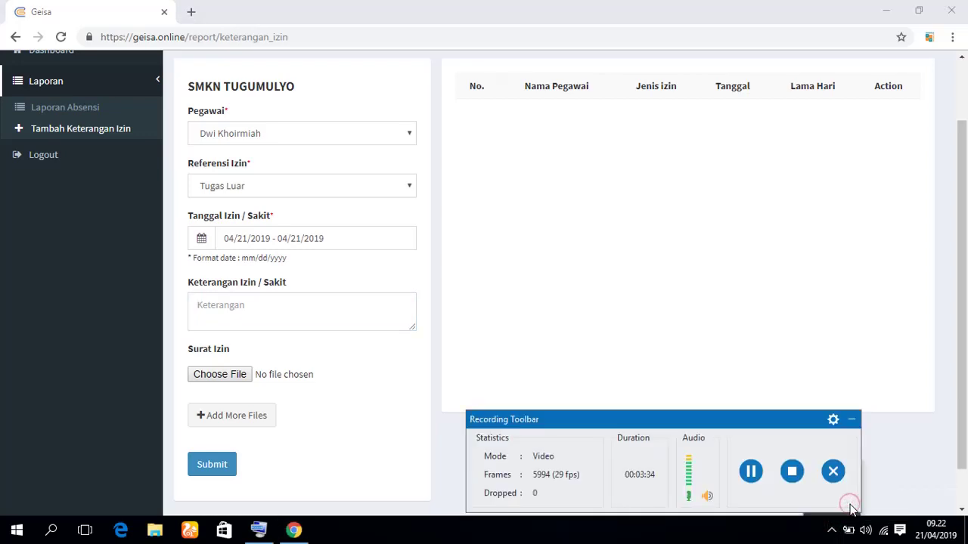